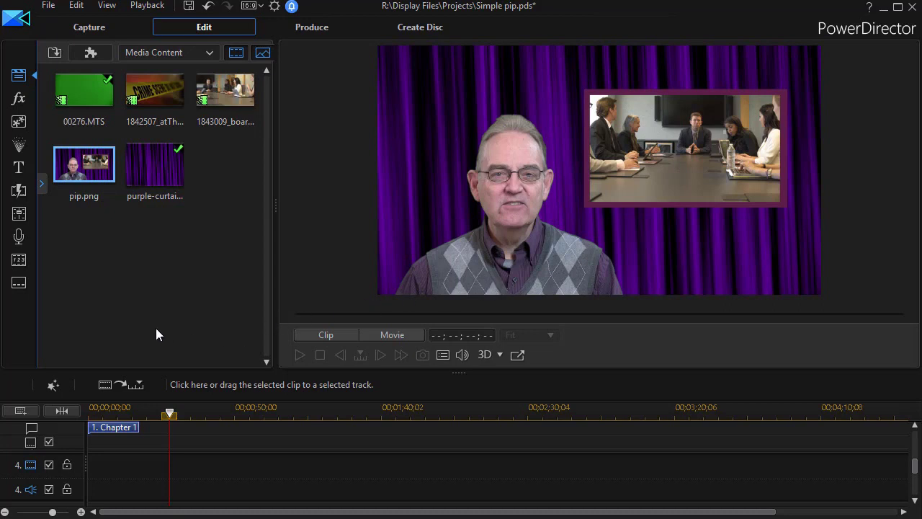
# - Return the playhead to 00;00;00;00 and scroll the timeline down to the empty track 3
pyautogui.moveTo(915, 466); pyautogui.dragTo(916, 438)
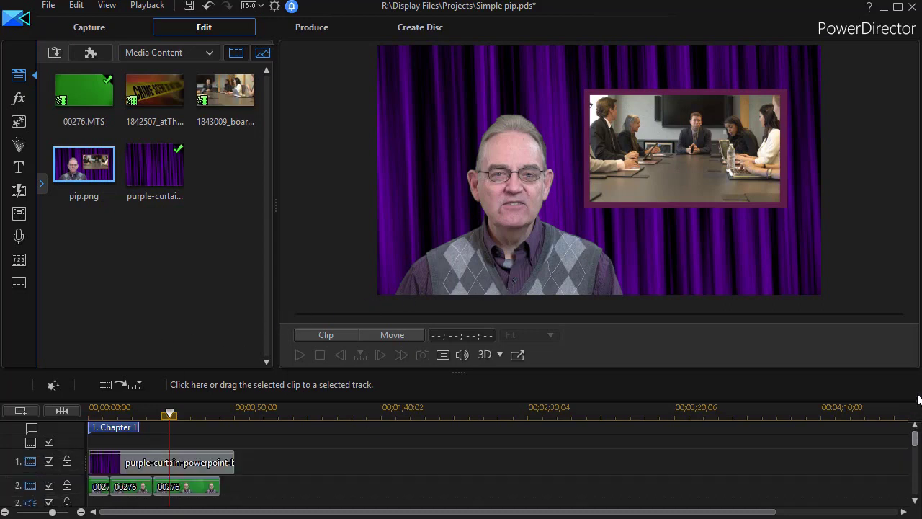
pyautogui.click(170, 416)
pyautogui.moveTo(170, 416); pyautogui.dragTo(90, 414)
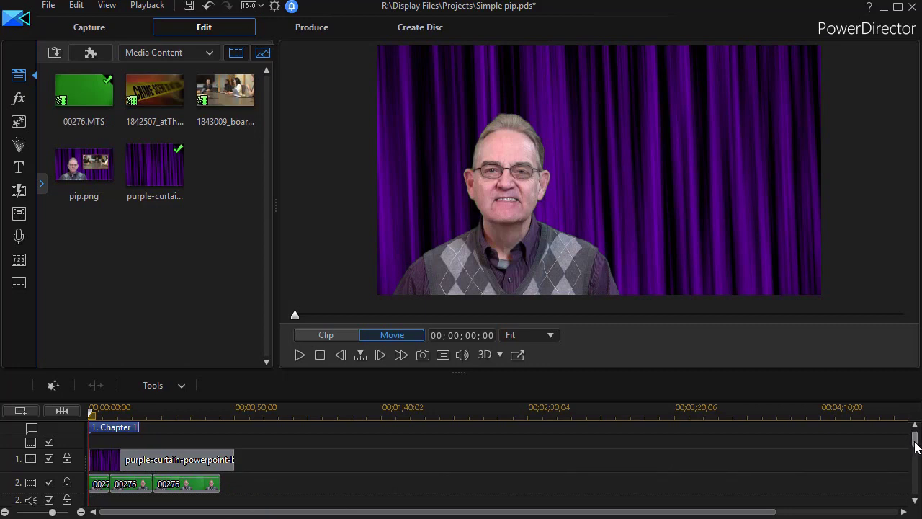
pyautogui.moveTo(916, 445); pyautogui.dragTo(916, 459)
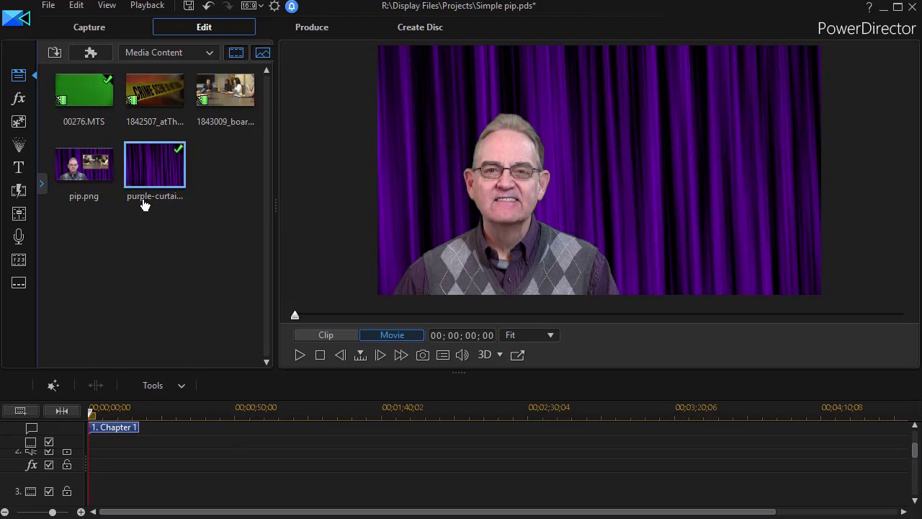
# - Place clip 1842507 on track 3 and size it into a small upper-right picture-in-picture inset
pyautogui.moveTo(156, 96); pyautogui.dragTo(94, 454)
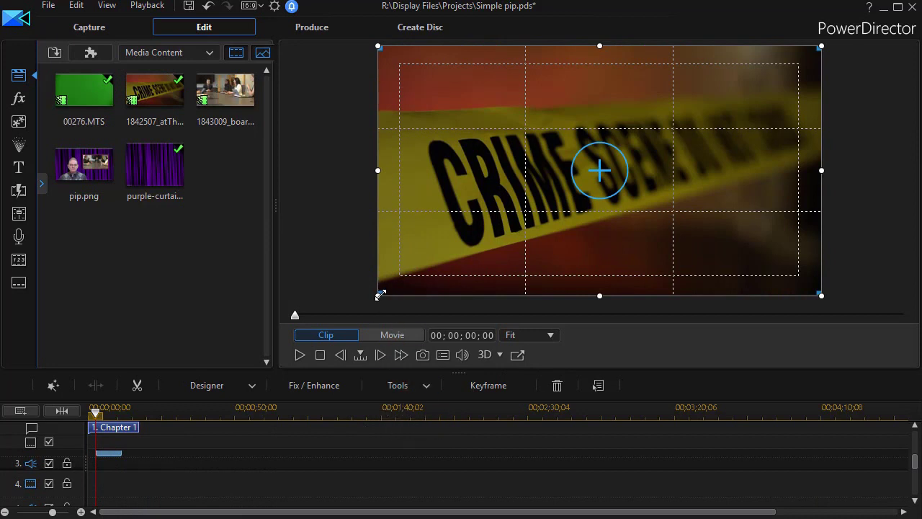
pyautogui.moveTo(378, 296); pyautogui.dragTo(698, 151)
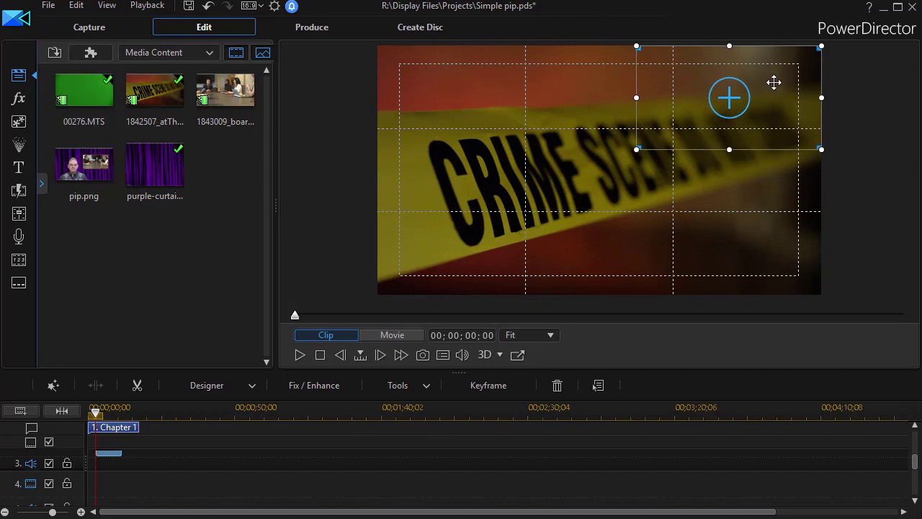
pyautogui.moveTo(771, 82); pyautogui.dragTo(734, 121)
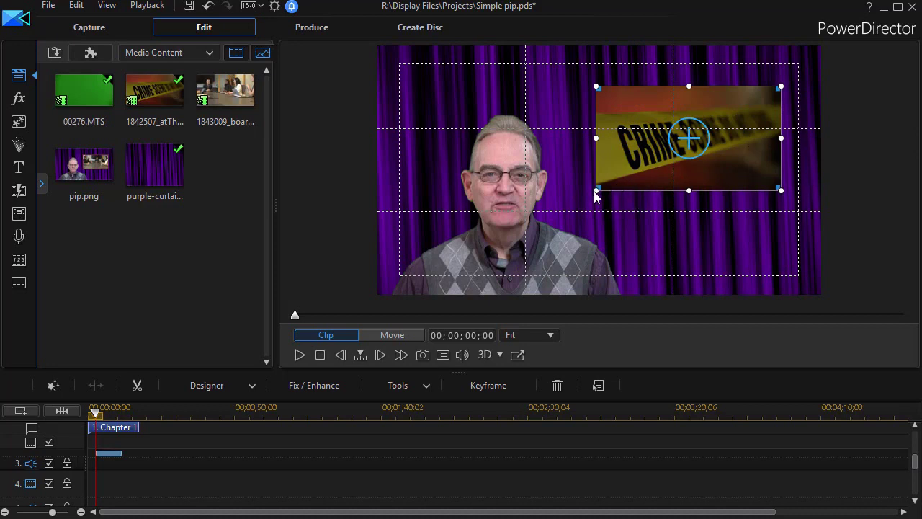
pyautogui.moveTo(595, 191); pyautogui.dragTo(583, 199)
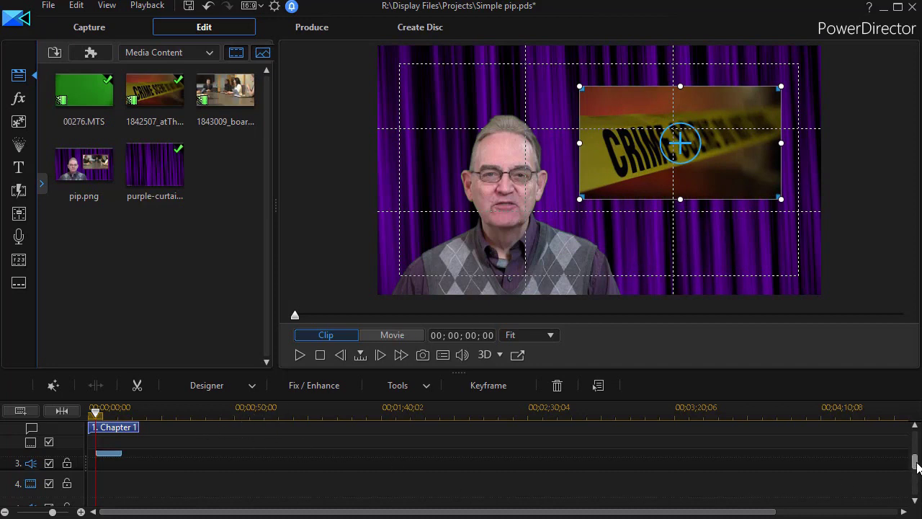
pyautogui.scroll(2, 915, 456)
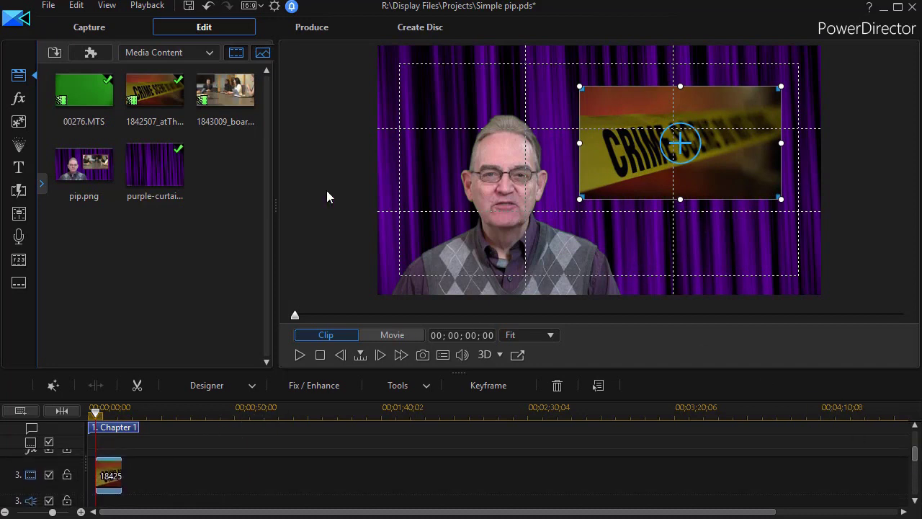
# - Add clip 1843009 after the crime-scene clip and paste the crime-scene clip's keyframe attributes onto it
pyautogui.moveTo(235, 97); pyautogui.dragTo(124, 482)
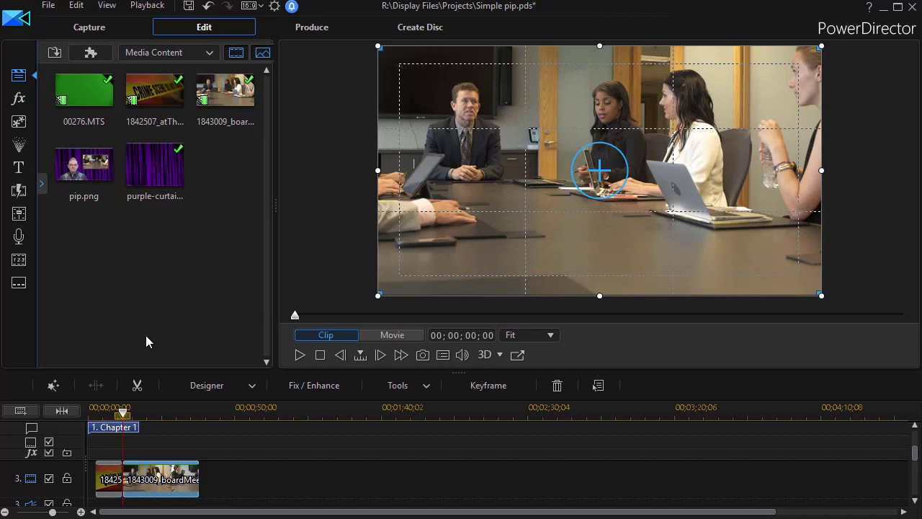
pyautogui.click(108, 486)
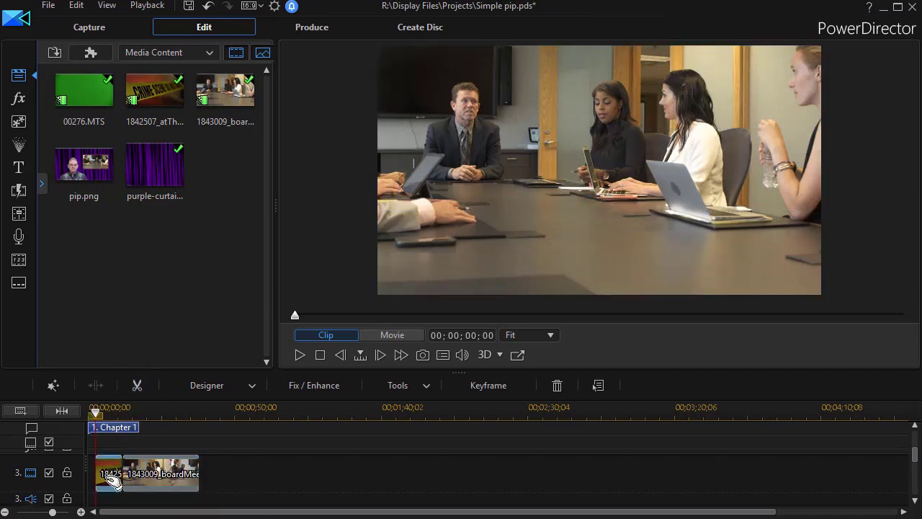
pyautogui.rightClick(111, 481)
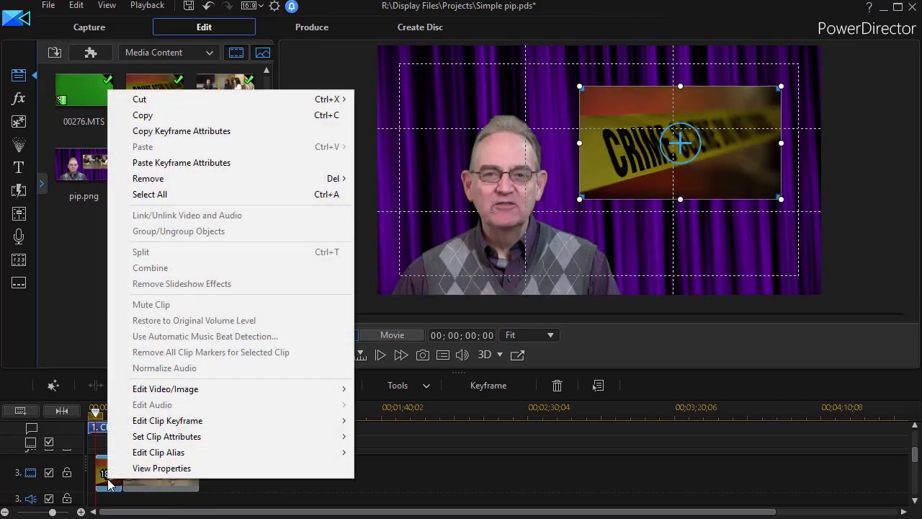
pyautogui.click(175, 131)
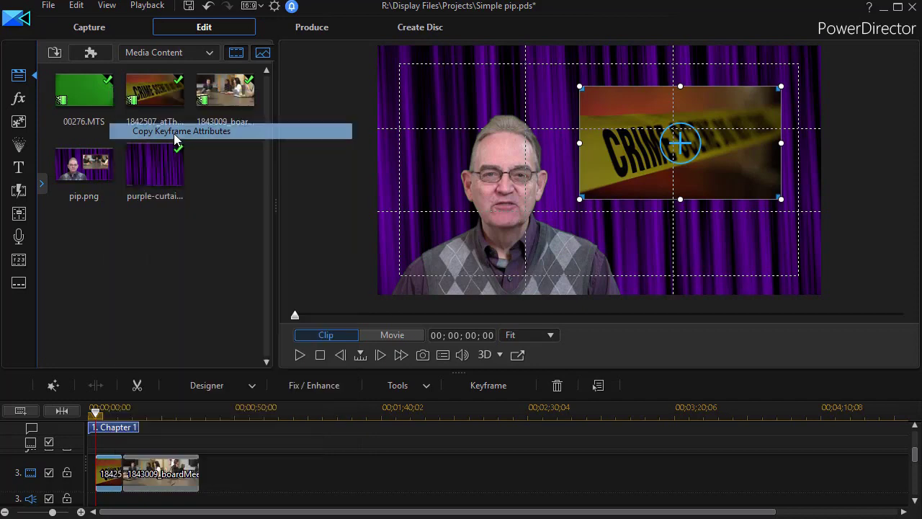
pyautogui.rightClick(166, 473)
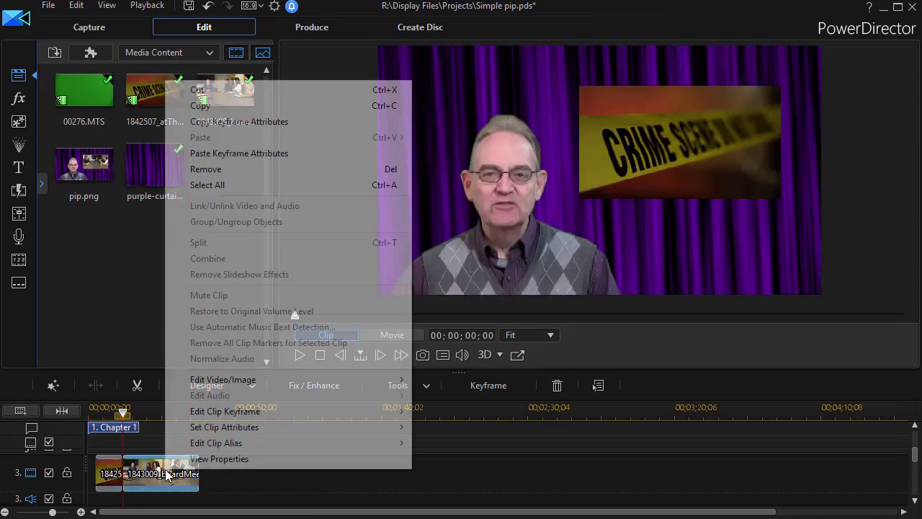
pyautogui.click(220, 157)
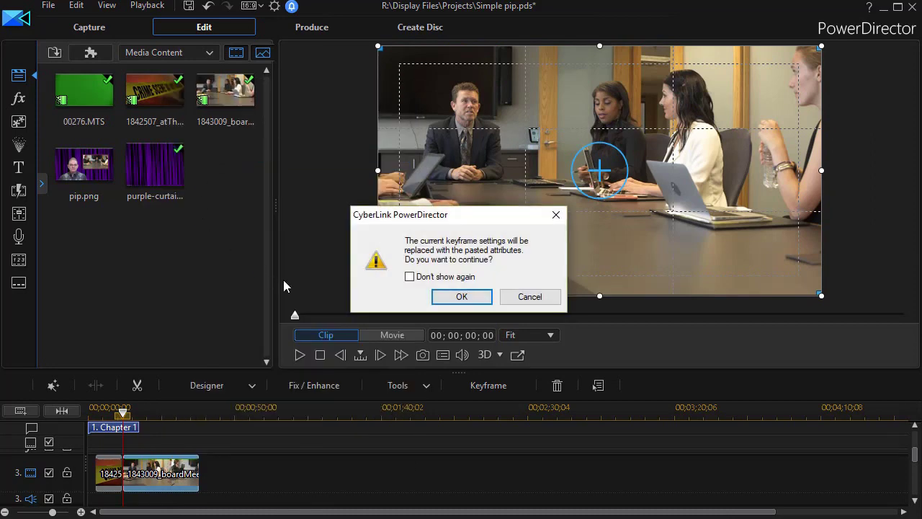
pyautogui.click(464, 297)
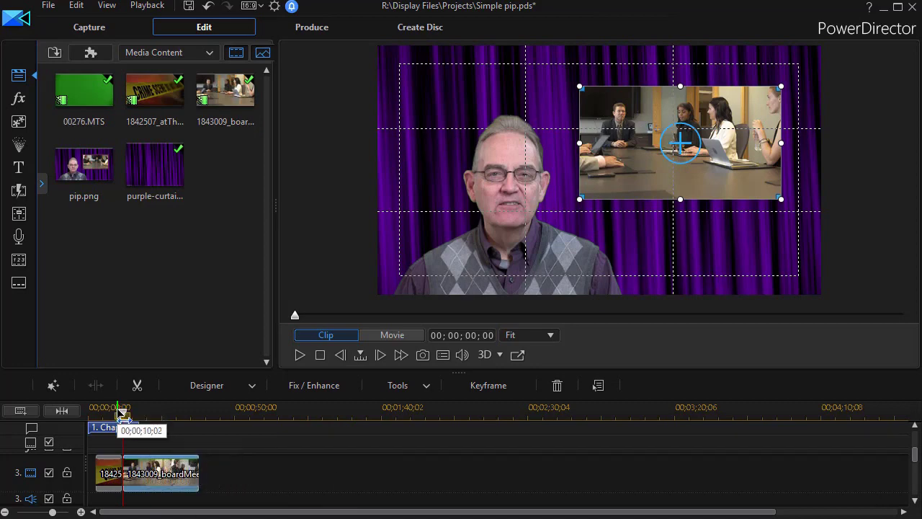
# - Rewind to 00;05;19 and play the movie to check both upper-right insets
pyautogui.moveTo(123, 416); pyautogui.dragTo(110, 417)
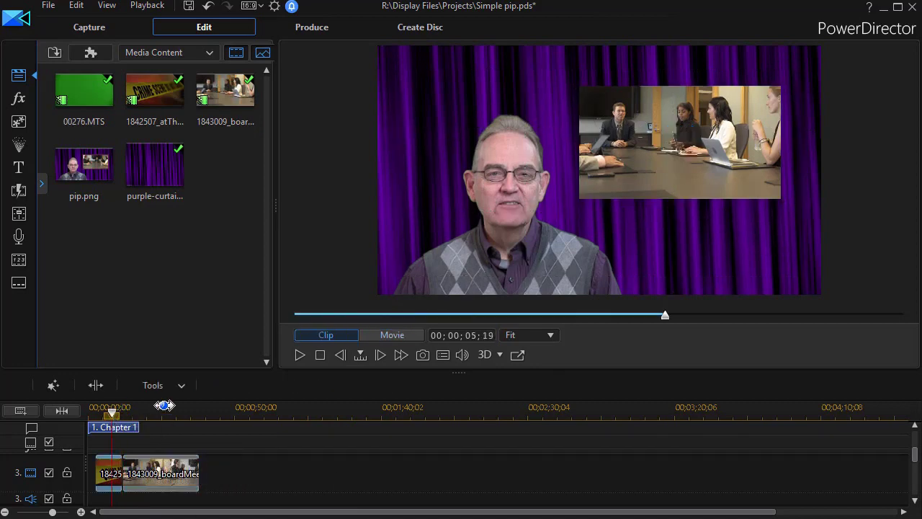
pyautogui.click(300, 355)
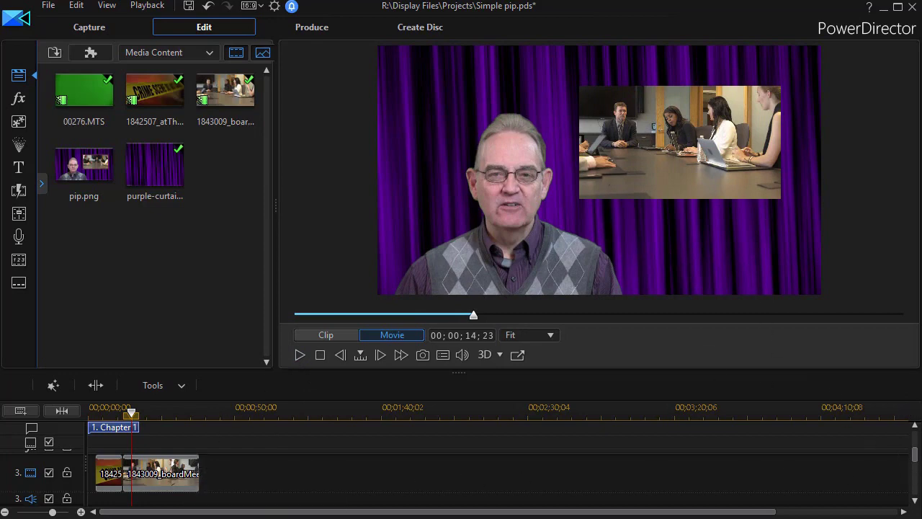
# - Enlarge the timeline and move both picture-in-picture clips down to track 4
pyautogui.scroll(-1, 916, 471)
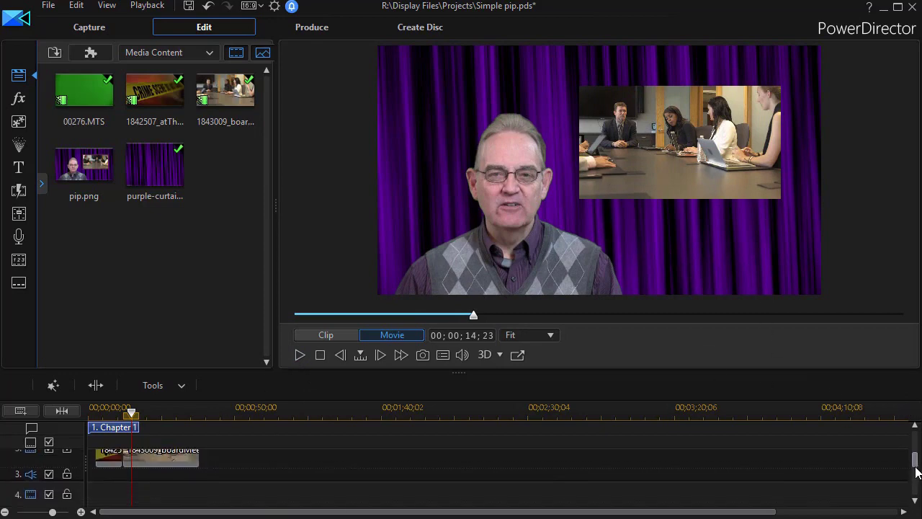
pyautogui.scroll(-1, 917, 472)
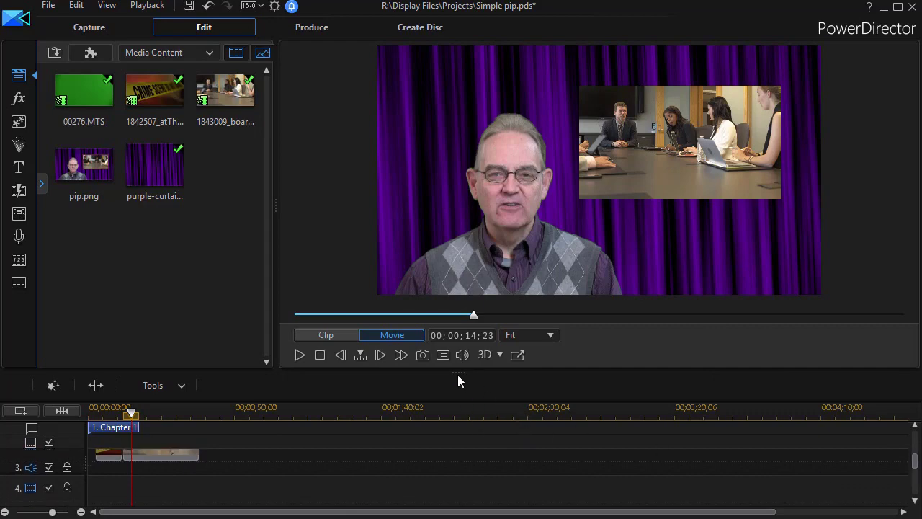
pyautogui.moveTo(458, 372); pyautogui.dragTo(459, 330)
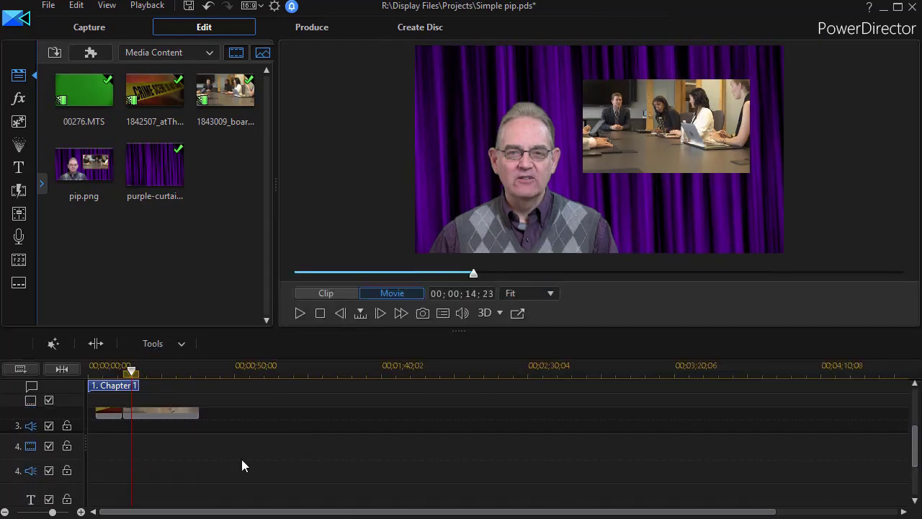
pyautogui.click(166, 414)
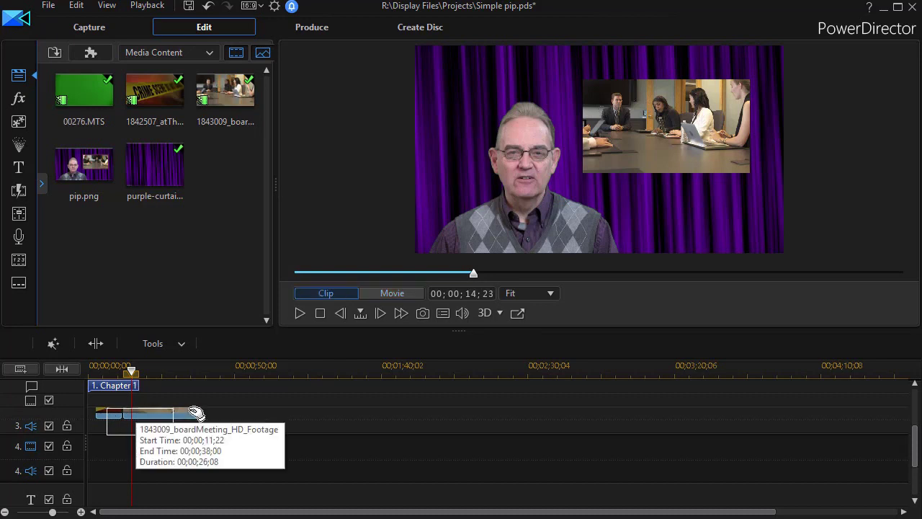
pyautogui.moveTo(165, 415); pyautogui.dragTo(167, 465)
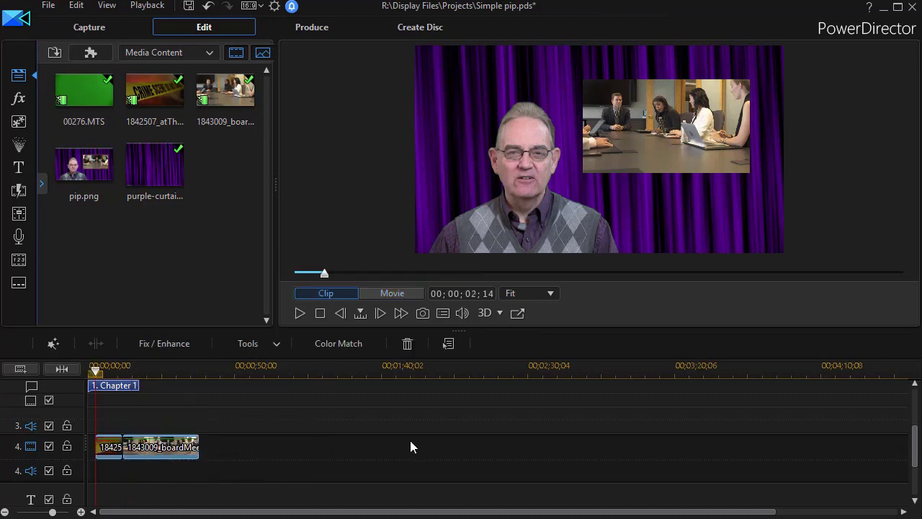
# - Add the white 255,255,255 color board from Color Boards onto track 3
pyautogui.click(211, 55)
pyautogui.click(200, 87)
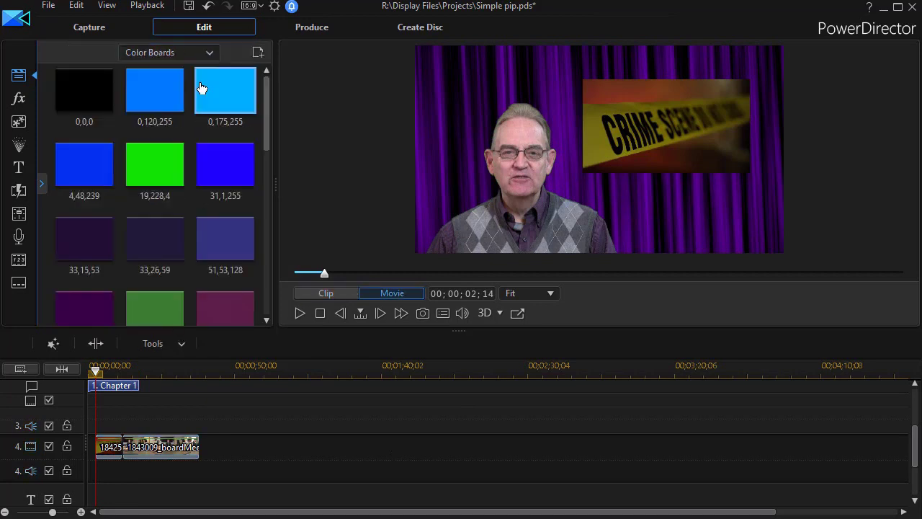
pyautogui.moveTo(267, 112); pyautogui.dragTo(264, 321)
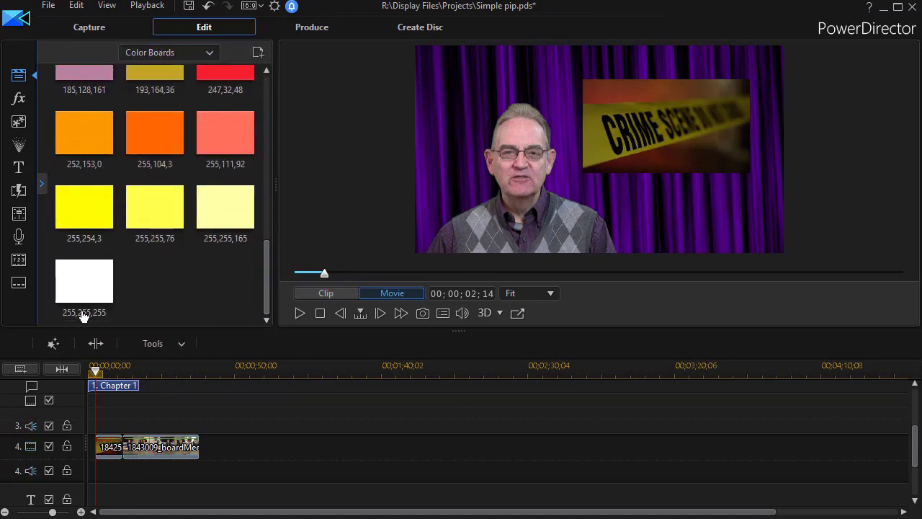
pyautogui.moveTo(82, 280); pyautogui.dragTo(198, 426)
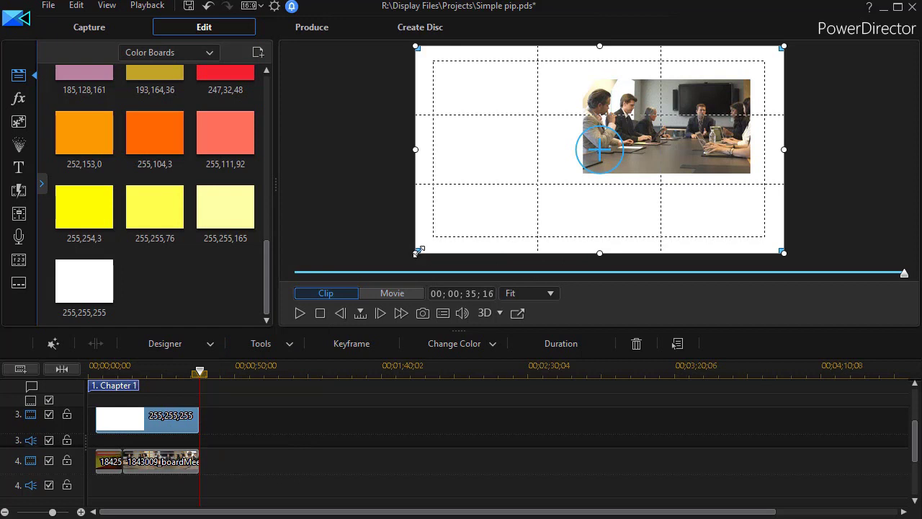
# - Shrink and move the white board so it frames the boardroom inset slightly larger on every side
pyautogui.moveTo(416, 251); pyautogui.dragTo(635, 170)
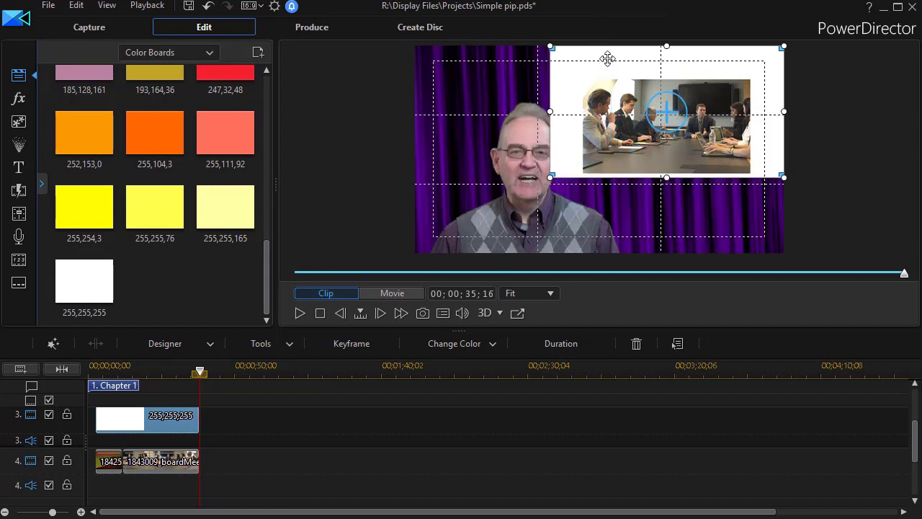
pyautogui.moveTo(607, 58); pyautogui.dragTo(607, 74)
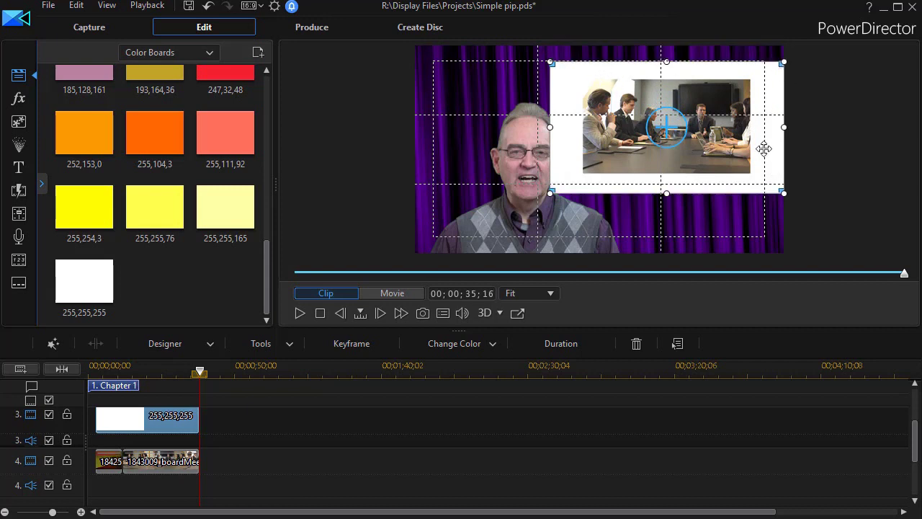
pyautogui.moveTo(781, 192); pyautogui.dragTo(761, 180)
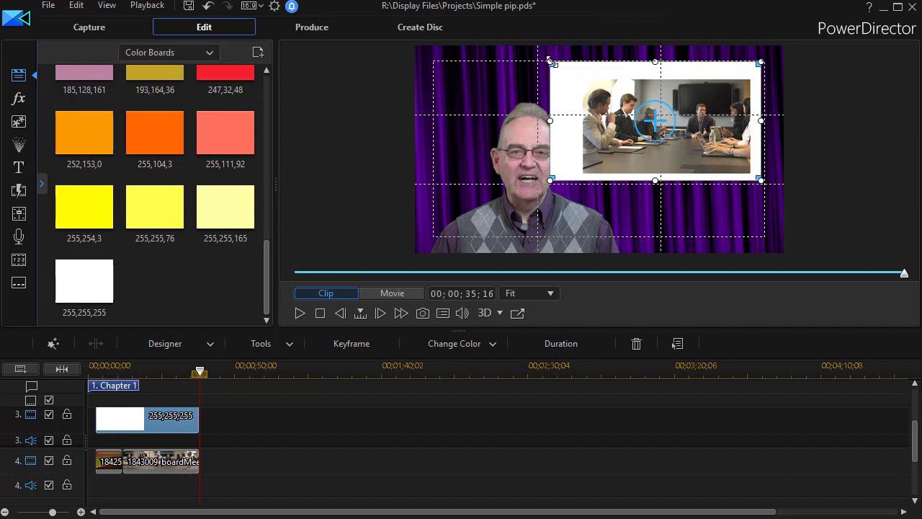
pyautogui.moveTo(551, 62); pyautogui.dragTo(572, 73)
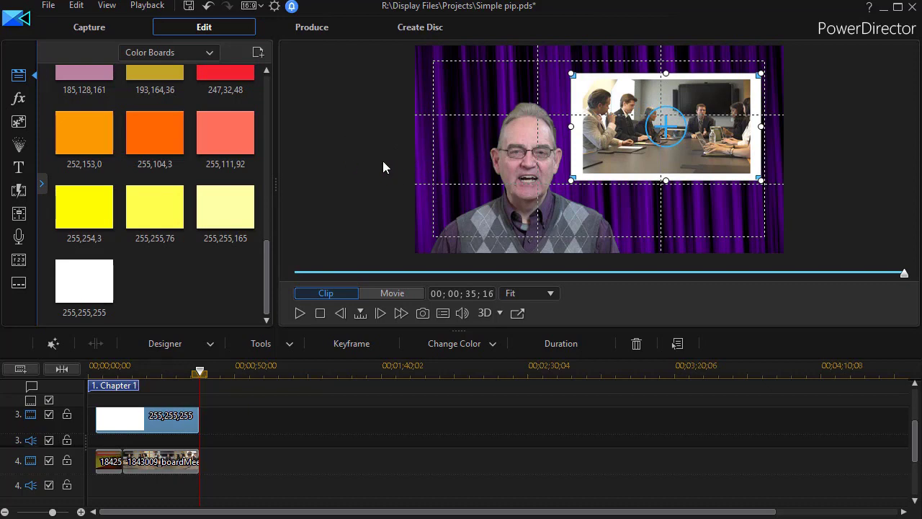
pyautogui.rightClick(311, 113)
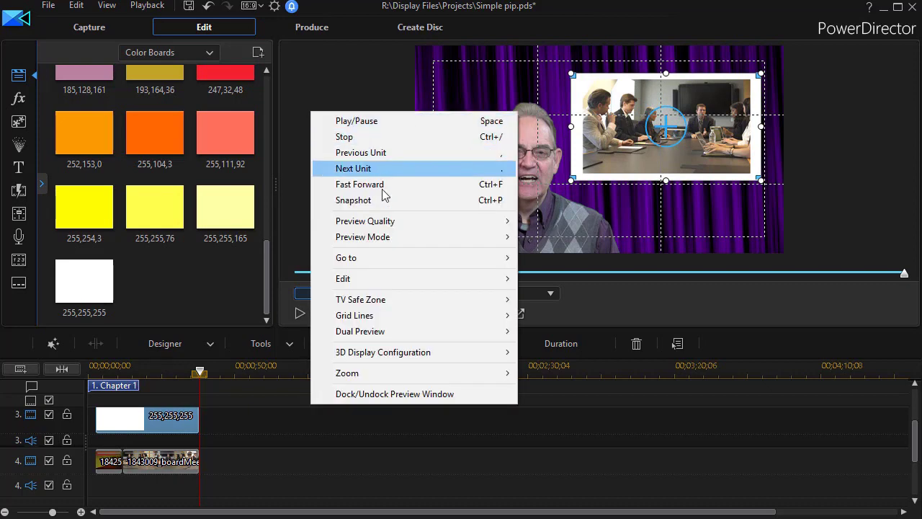
# - Zoom the preview to 75% and pull the white board's bottom-left corner to even the border
pyautogui.moveTo(350, 377)
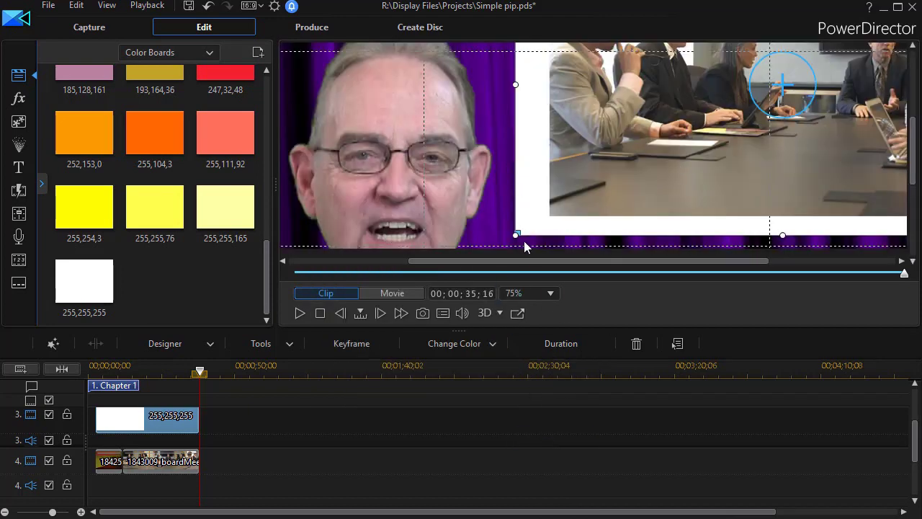
pyautogui.moveTo(516, 233); pyautogui.dragTo(538, 224)
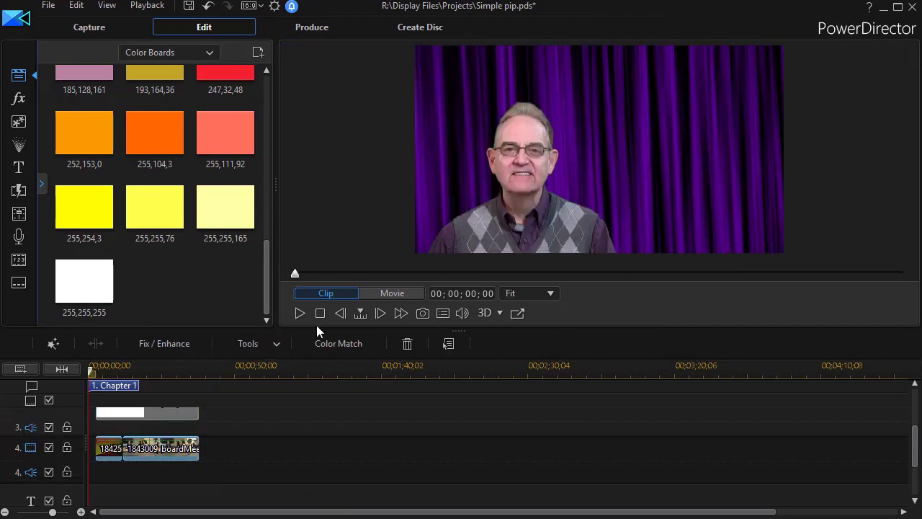
# - Play the movie from the beginning to review the white-bordered boardroom inset
pyautogui.click(300, 314)
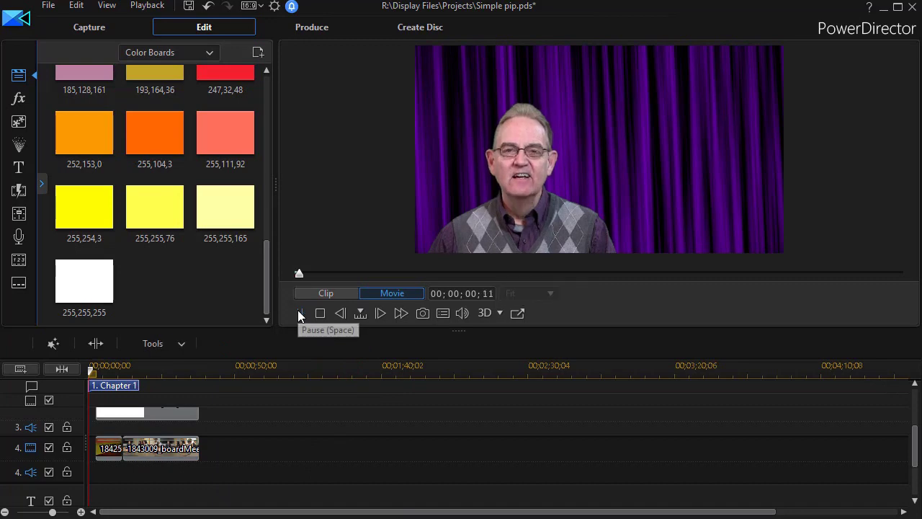